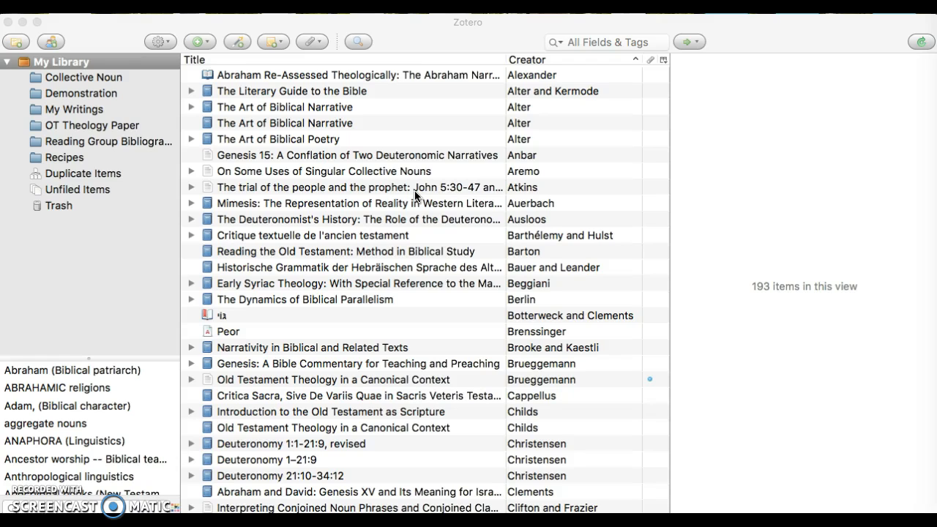
- Browse the full item list of My Library and select The Art of Biblical Poetry
{"action": "left_click", "coordinate": [88, 62]}
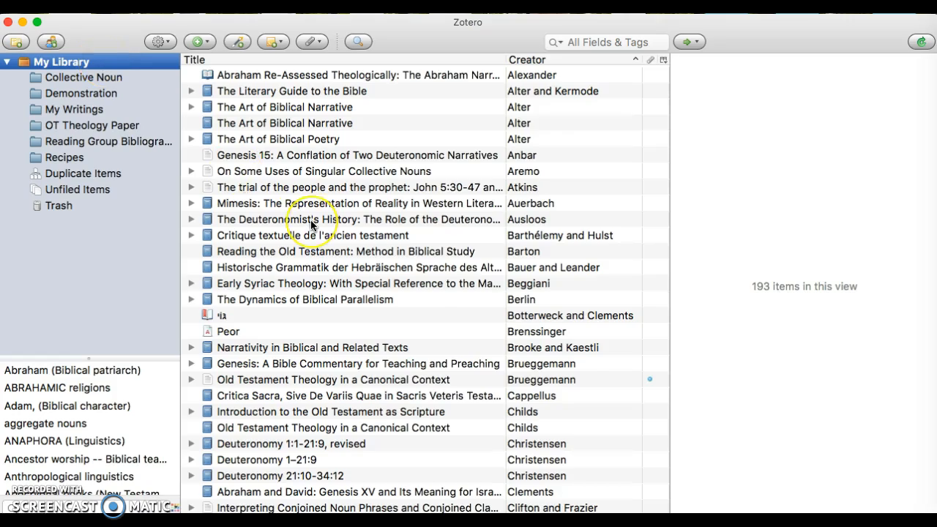
{"action": "scroll", "coordinate": [311, 220], "scroll_direction": "down", "scroll_amount": 20}
{"action": "scroll", "coordinate": [310, 219], "scroll_direction": "down", "scroll_amount": 20}
{"action": "scroll", "coordinate": [311, 219], "scroll_direction": "up", "scroll_amount": 20}
{"action": "scroll", "coordinate": [311, 220], "scroll_direction": "up", "scroll_amount": 20}
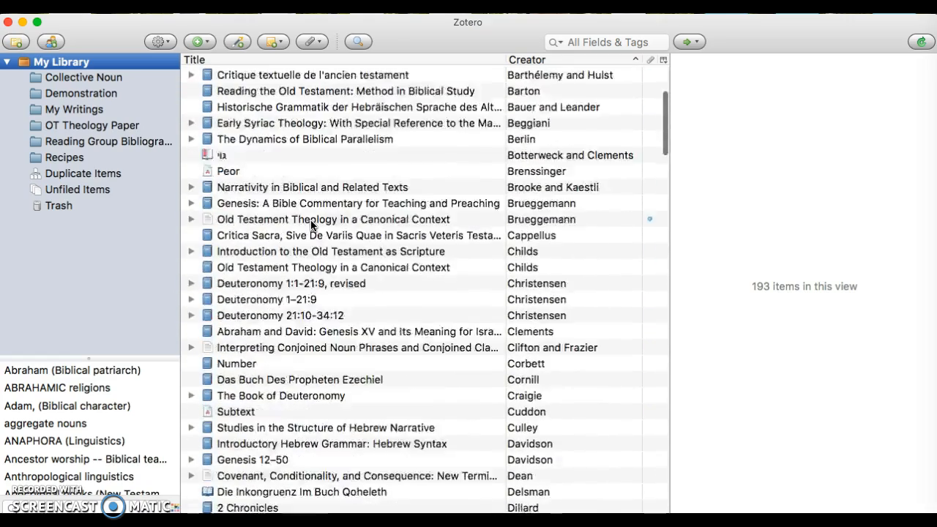
{"action": "mouse_move", "coordinate": [286, 140]}
{"action": "left_mouse_down"}
{"action": "mouse_move", "coordinate": [405, 205]}
{"action": "mouse_move", "coordinate": [607, 288]}
{"action": "mouse_move", "coordinate": [288, 139]}
{"action": "left_mouse_up"}
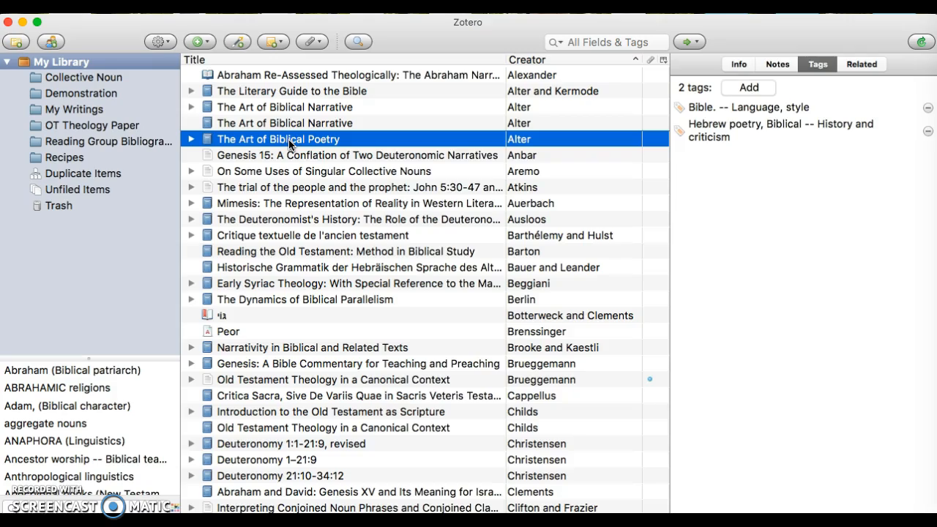
{"action": "scroll", "coordinate": [288, 192], "scroll_direction": "down", "scroll_amount": 10}
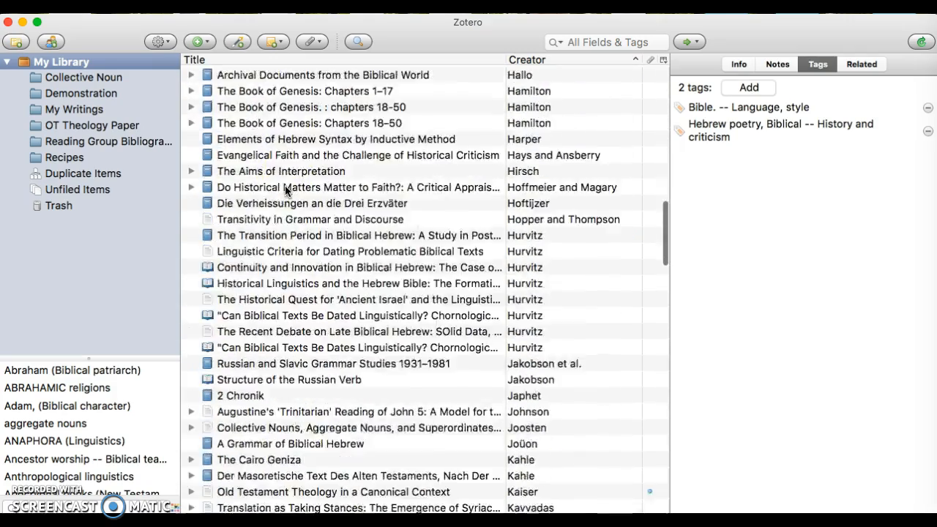
{"action": "scroll", "coordinate": [286, 191], "scroll_direction": "down", "scroll_amount": 10}
{"action": "scroll", "coordinate": [285, 191], "scroll_direction": "up", "scroll_amount": 20}
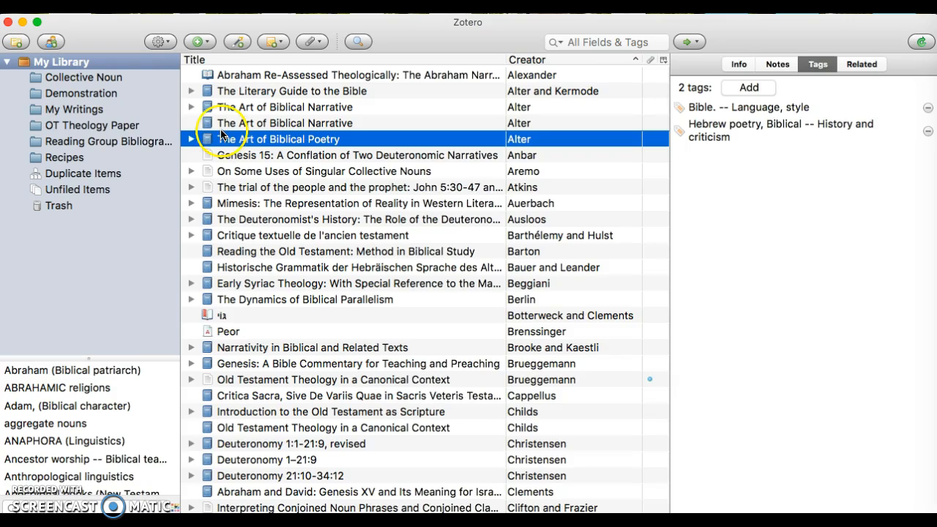
- Look through the items in the Collective Noun, My Writings and OT Theology Paper collections
{"action": "left_click", "coordinate": [139, 79]}
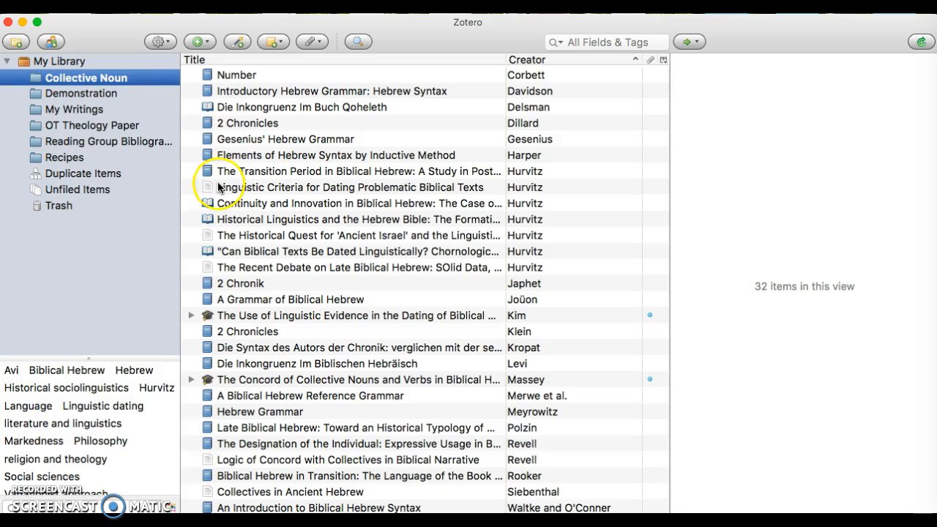
{"action": "scroll", "coordinate": [311, 224], "scroll_direction": "down", "scroll_amount": 4}
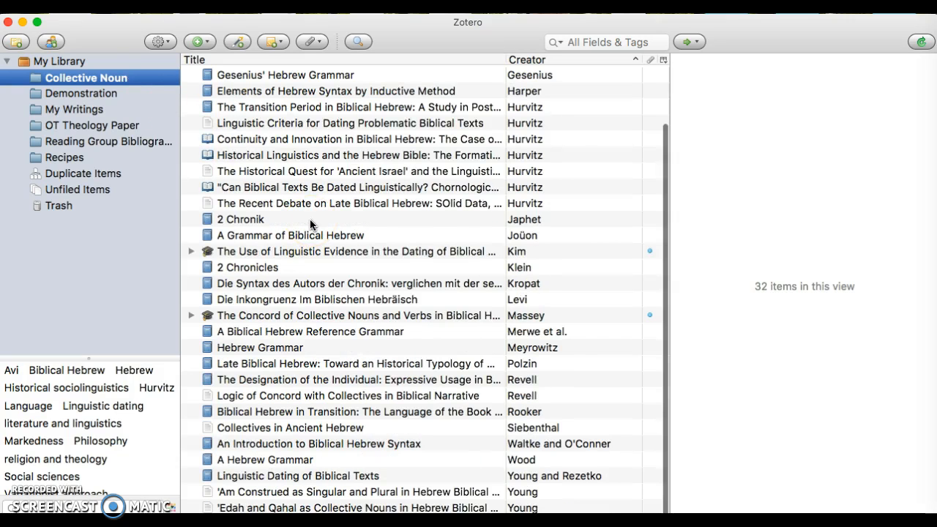
{"action": "scroll", "coordinate": [311, 224], "scroll_direction": "up", "scroll_amount": 4}
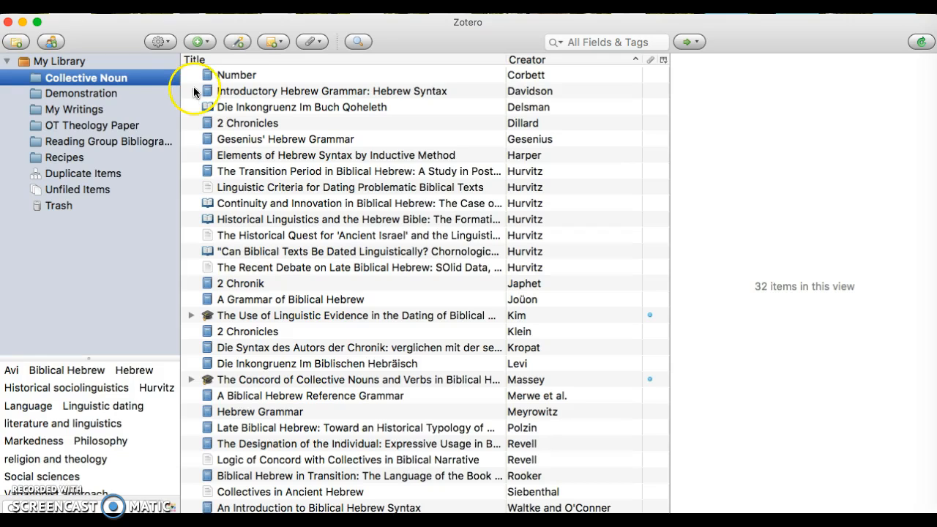
{"action": "left_click", "coordinate": [111, 116]}
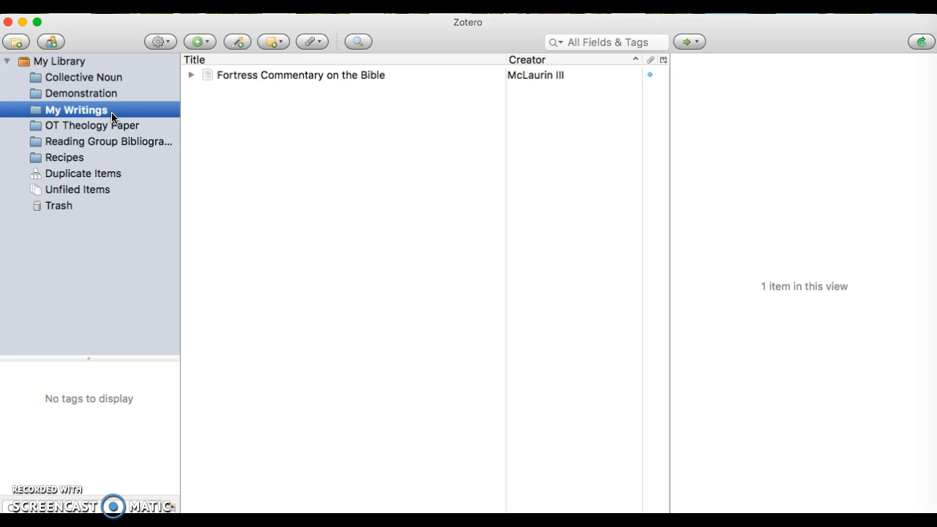
{"action": "left_click", "coordinate": [107, 114]}
{"action": "left_click", "coordinate": [100, 129]}
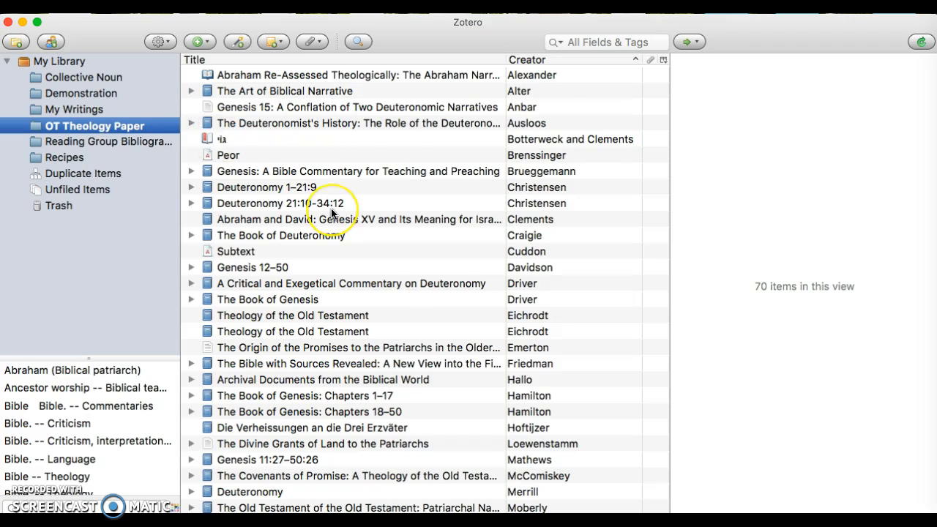
{"action": "scroll", "coordinate": [352, 213], "scroll_direction": "down", "scroll_amount": 15}
{"action": "scroll", "coordinate": [331, 212], "scroll_direction": "up", "scroll_amount": 15}
- Create a new collection named Test
{"action": "left_click", "coordinate": [21, 46]}
{"action": "type", "text": "Test"}
{"action": "key", "text": "Return"}
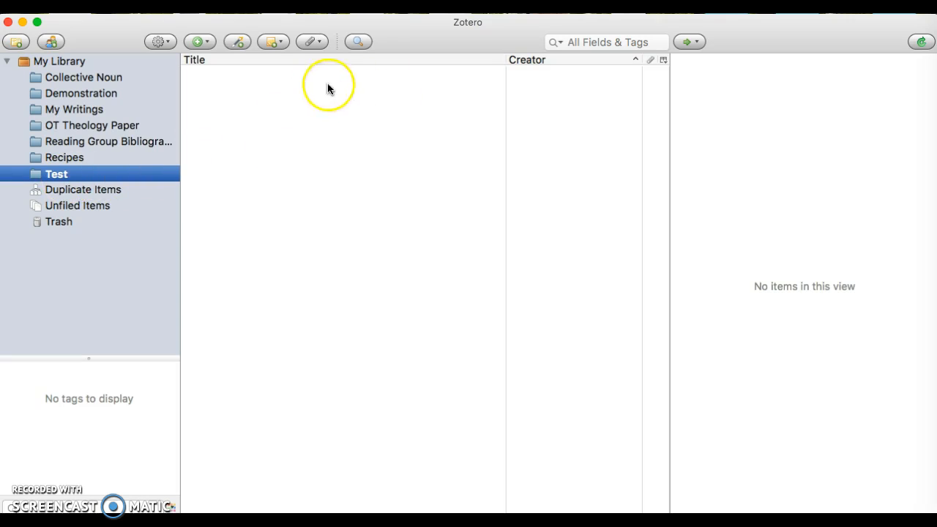
- Add the item "Abraham Re-Assessed Theologically" from My Library to the Test collection and open that collection
{"action": "left_click", "coordinate": [66, 61]}
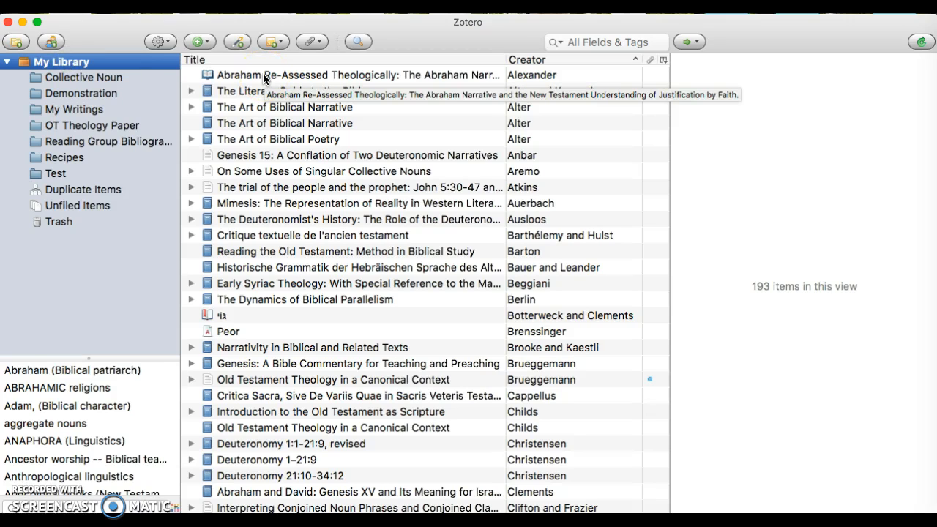
{"action": "left_click", "coordinate": [73, 174]}
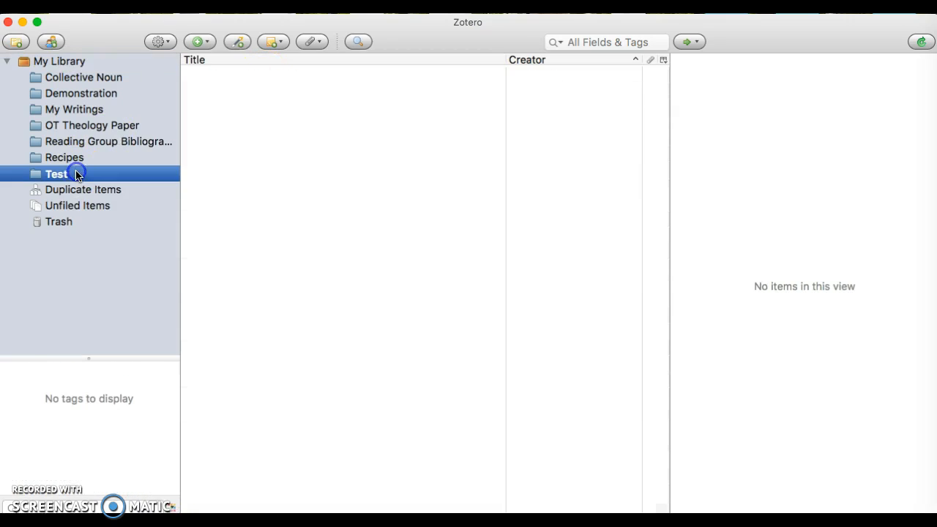
{"action": "left_click", "coordinate": [68, 62]}
{"action": "left_click", "coordinate": [256, 74]}
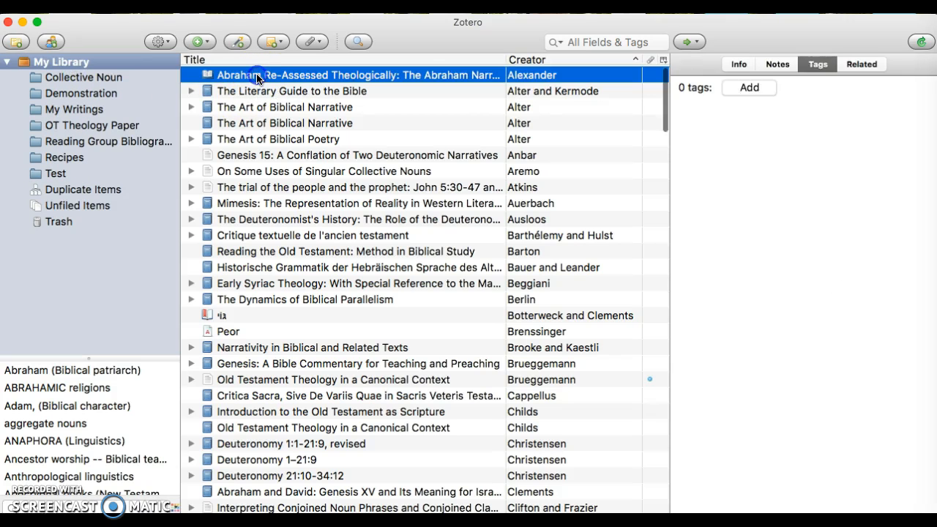
{"action": "left_click_drag", "start_coordinate": [257, 76], "coordinate": [94, 176]}
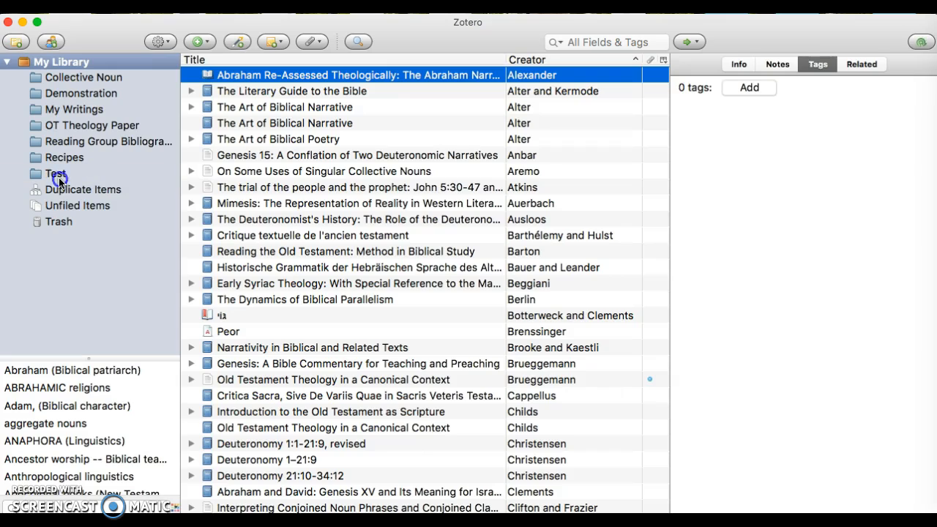
{"action": "left_click", "coordinate": [58, 176]}
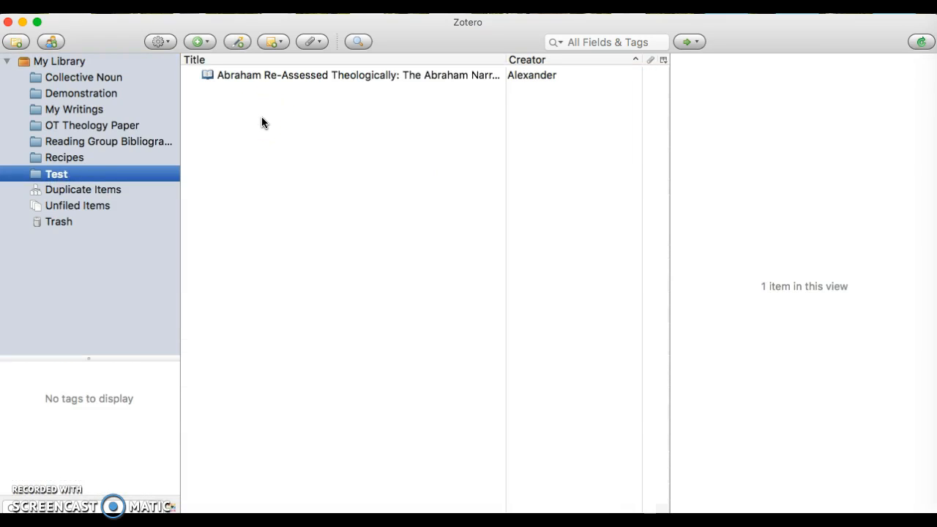
- Remove the item "Abraham Re-Assessed Theologically" from the Test collection
{"action": "left_click", "coordinate": [271, 75]}
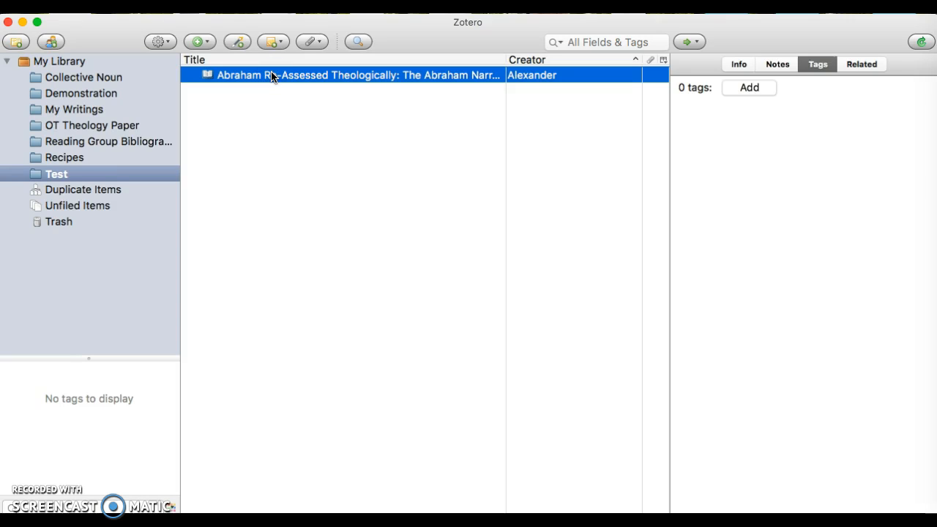
{"action": "key", "text": "Delete"}
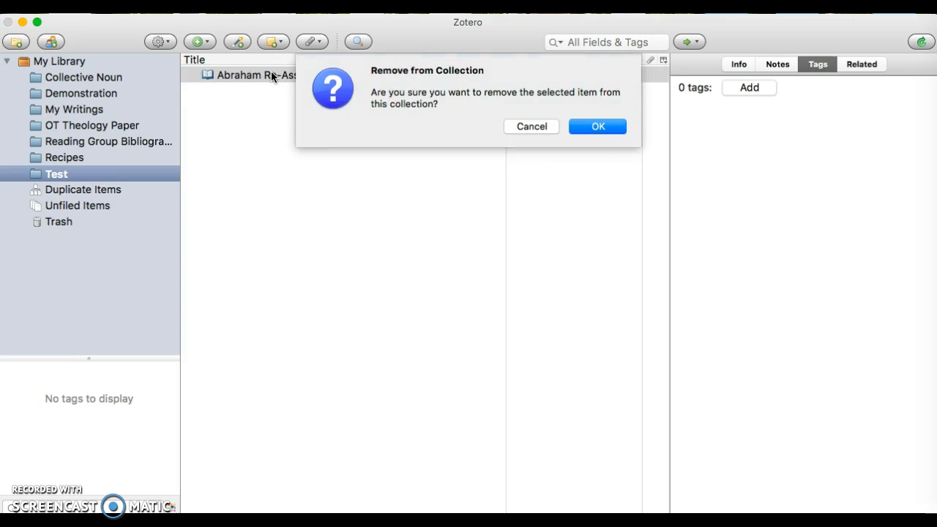
{"action": "key", "text": "Return"}
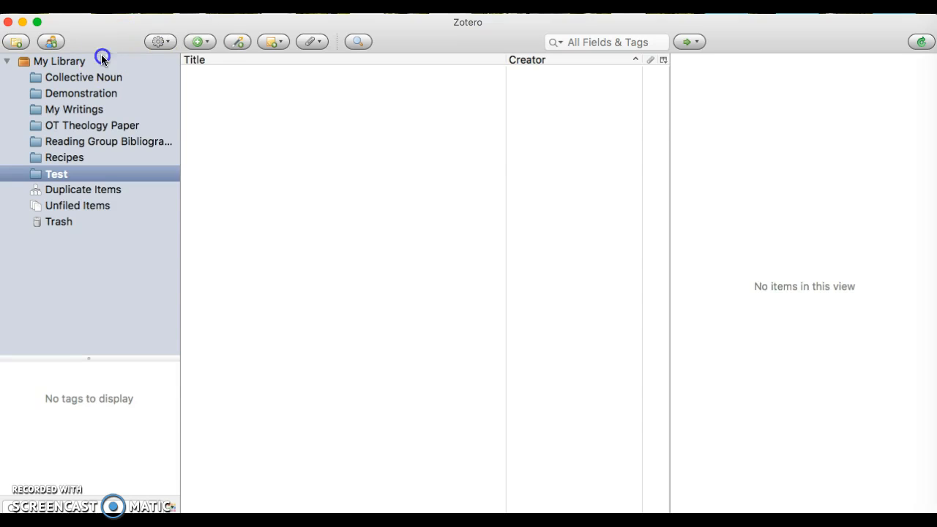
- Check My Library and the Test collection for the item "Abraham Re-Assessed Theologically"
{"action": "left_click", "coordinate": [101, 59]}
{"action": "left_click", "coordinate": [238, 80]}
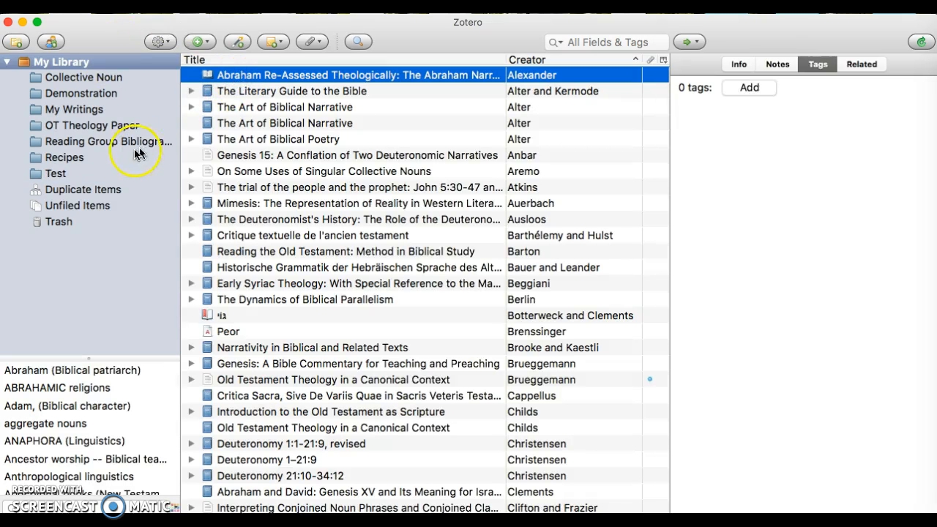
{"action": "left_click", "coordinate": [83, 175]}
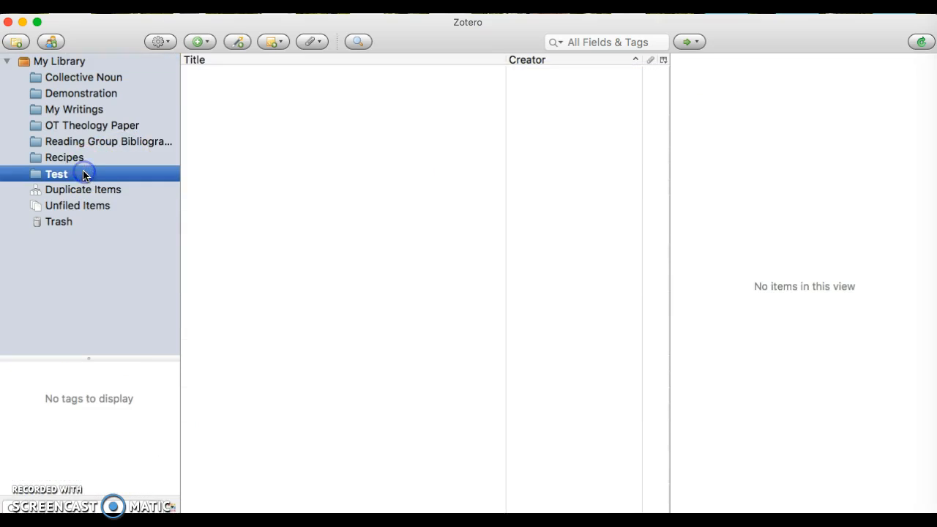
- Examine the bibliographic information and tags of The Art of Biblical Poetry in My Library
{"action": "left_click", "coordinate": [72, 62]}
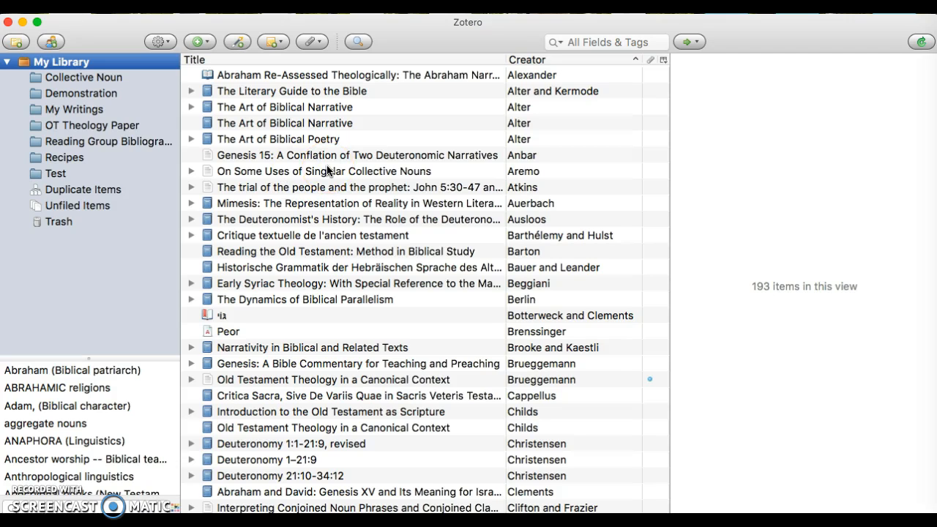
{"action": "left_click", "coordinate": [301, 144]}
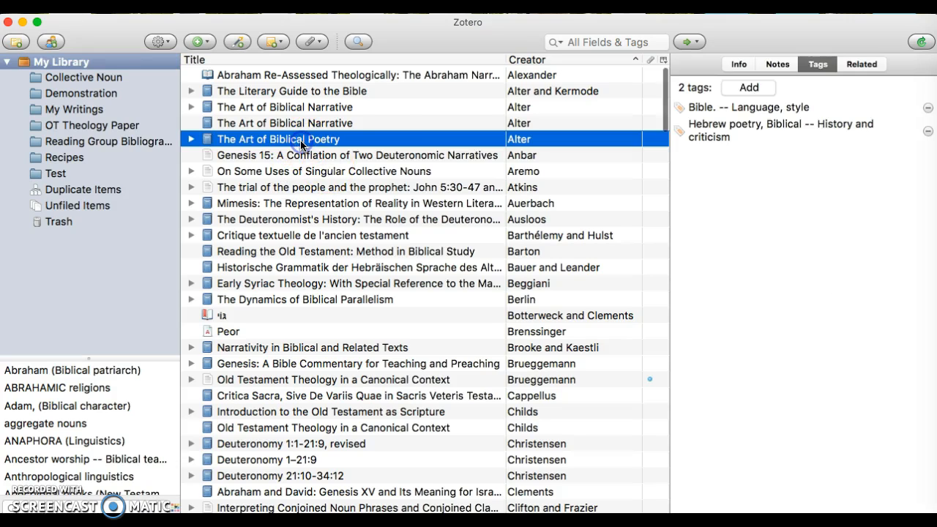
{"action": "left_click", "coordinate": [739, 66]}
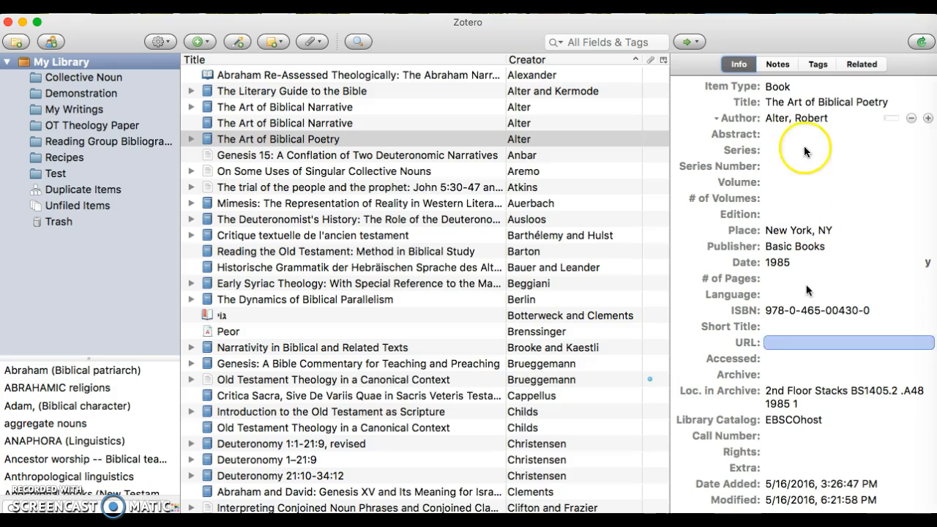
{"action": "left_click", "coordinate": [820, 66]}
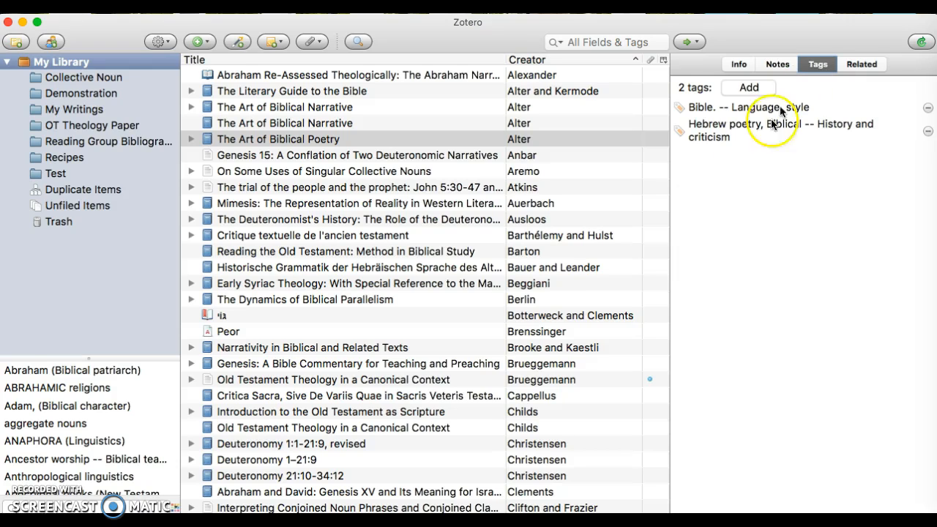
{"action": "left_click", "coordinate": [698, 109]}
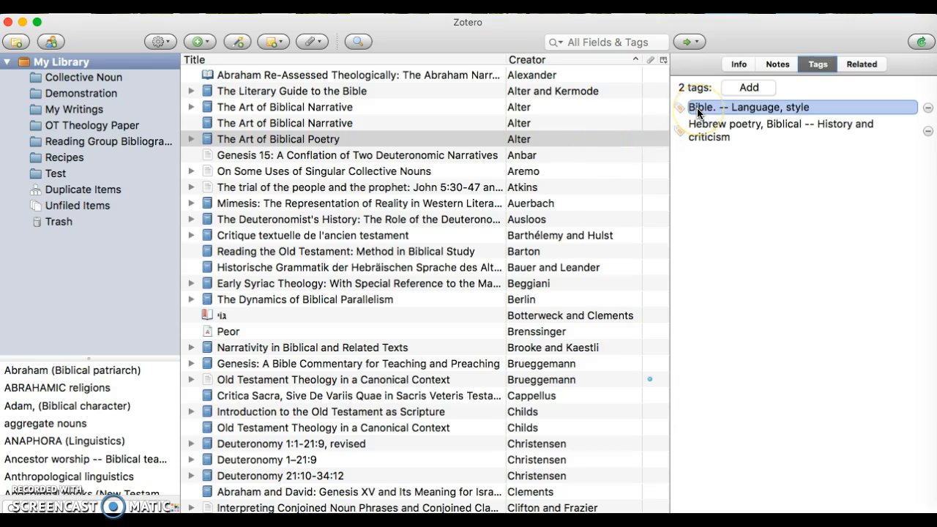
{"action": "left_click", "coordinate": [717, 180]}
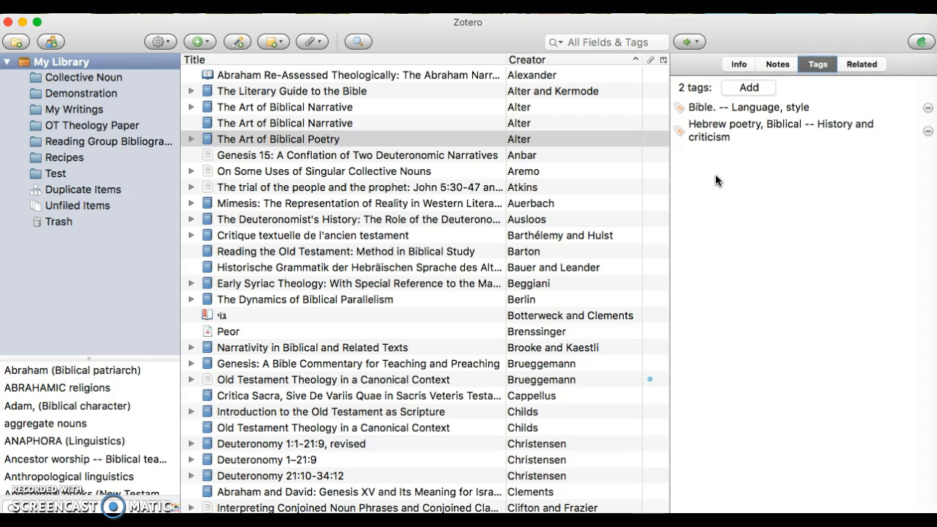
- Search all fields and tags in My Library for "bible", refine it to "bible. -", and clear the search
{"action": "left_click", "coordinate": [605, 44]}
{"action": "type", "text": "bible"}
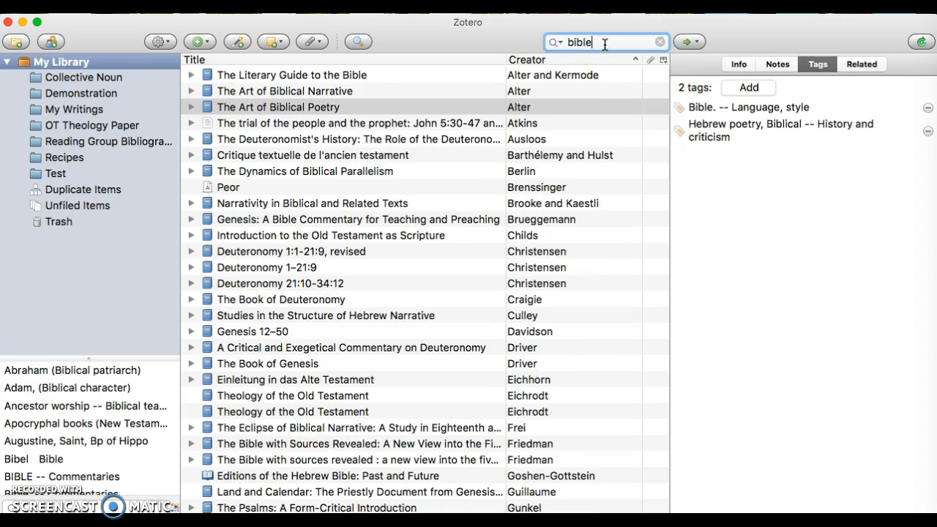
{"action": "type", "text": ".--"}
{"action": "key", "text": "BackSpace"}
{"action": "key", "text": "BackSpace"}
{"action": "type", "text": "-"}
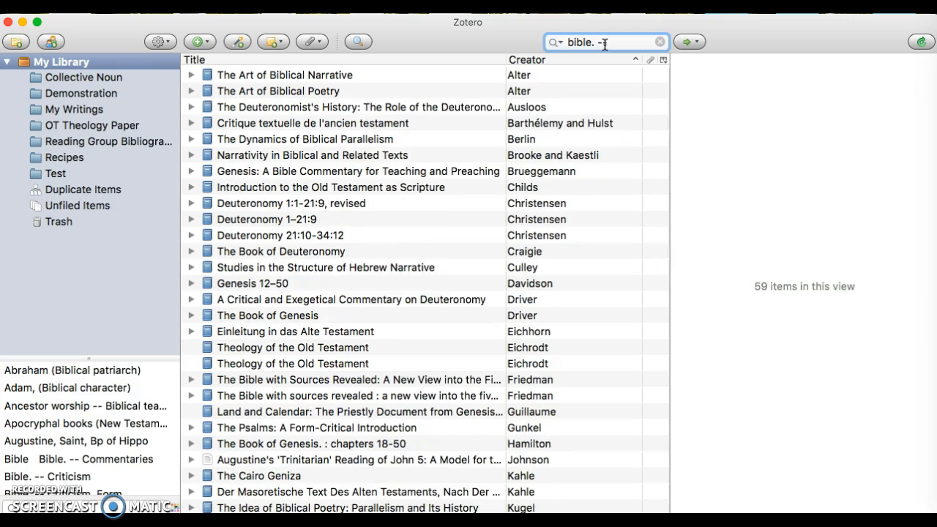
{"action": "key", "text": "BackSpace"}
{"action": "key", "text": "BackSpace"}
{"action": "key", "text": "BackSpace"}
{"action": "key", "text": "BackSpace"}
{"action": "key", "text": "BackSpace"}
{"action": "key", "text": "BackSpace"}
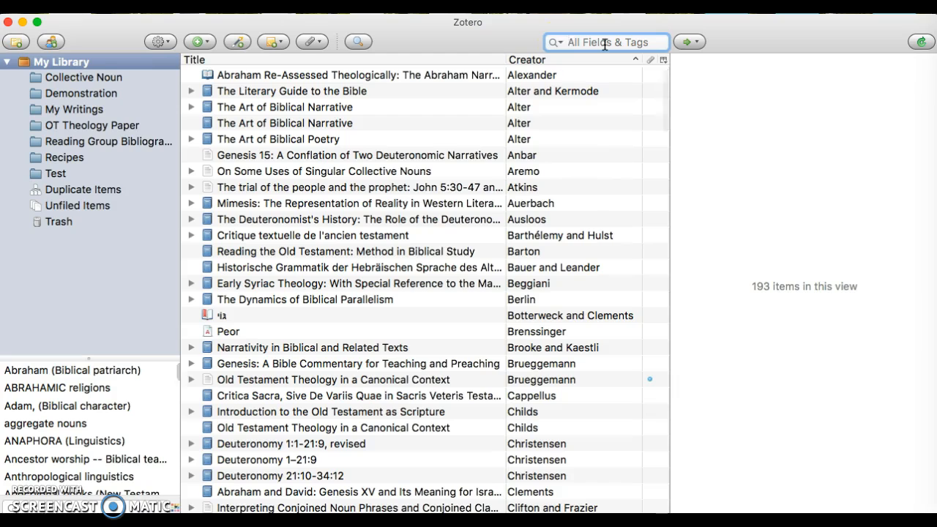
- Add the tag "Biblical Poetry" to The Art of Biblical Poetry
{"action": "left_click", "coordinate": [277, 139]}
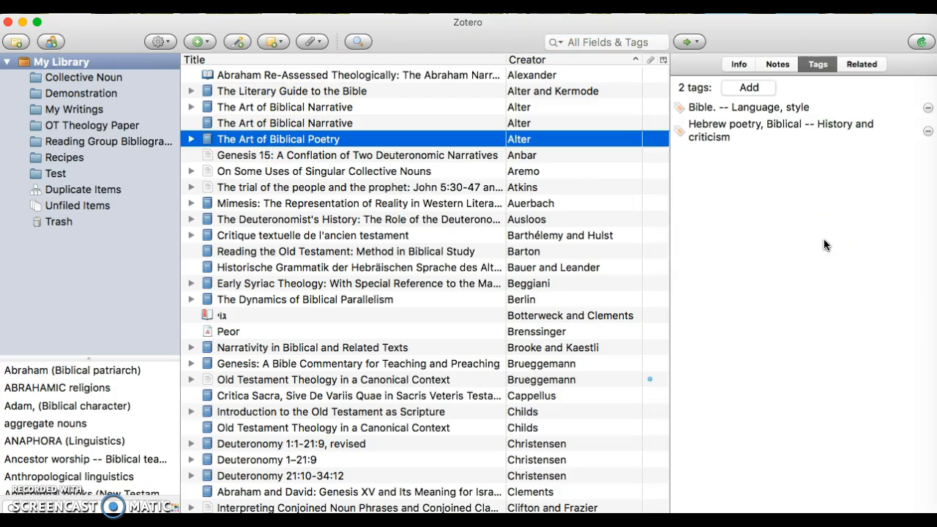
{"action": "left_click", "coordinate": [767, 90]}
{"action": "type", "text": "B"}
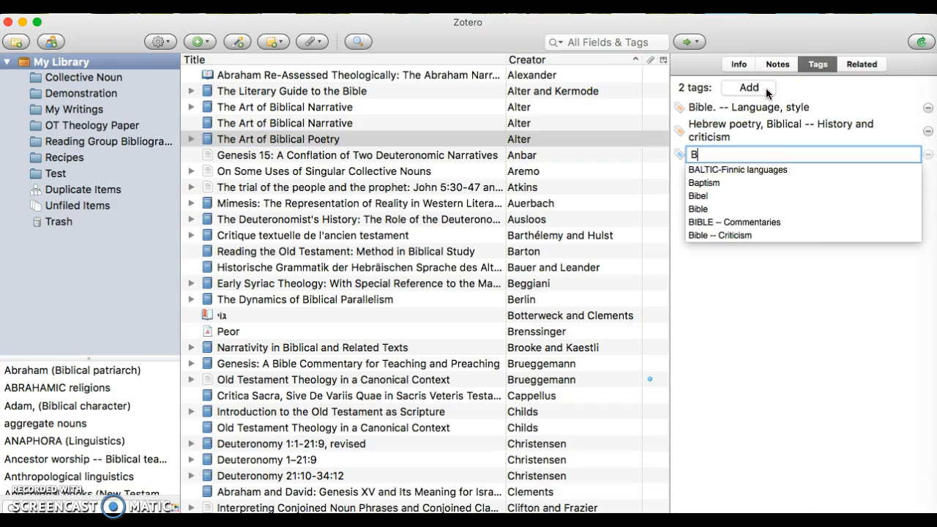
{"action": "type", "text": "iblical Poetry"}
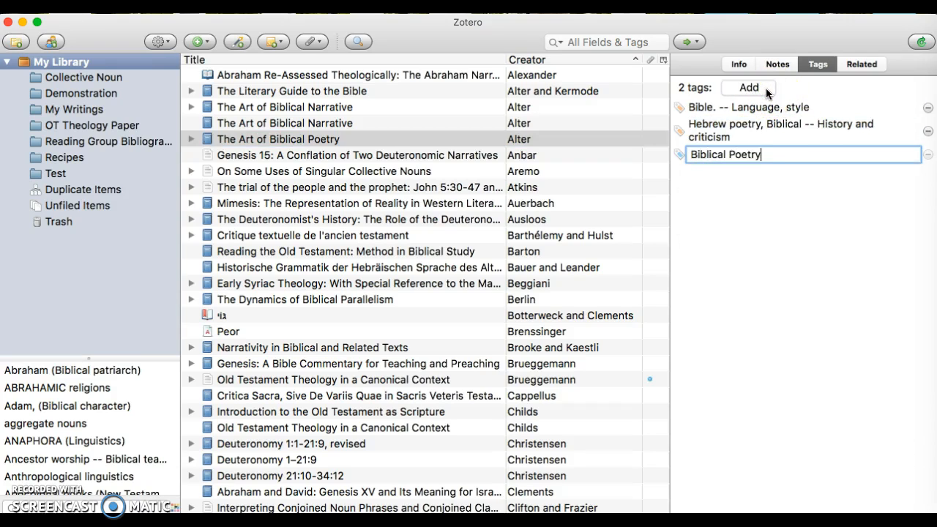
{"action": "key", "text": "Return"}
{"action": "left_click", "coordinate": [797, 180]}
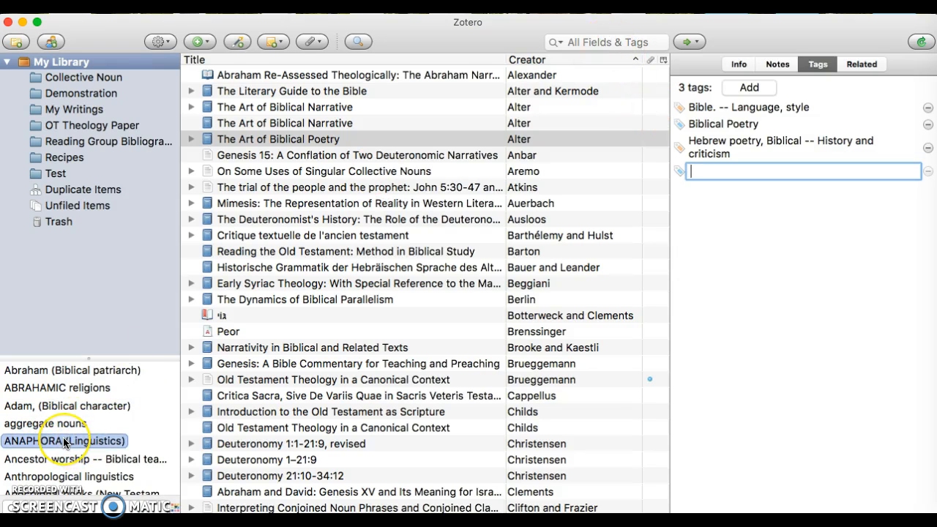
- Browse the library's tag list and filter the items by the tag "CHURCH of the East members"
{"action": "scroll", "coordinate": [70, 439], "scroll_direction": "down", "scroll_amount": 2}
{"action": "scroll", "coordinate": [63, 442], "scroll_direction": "down", "scroll_amount": 5}
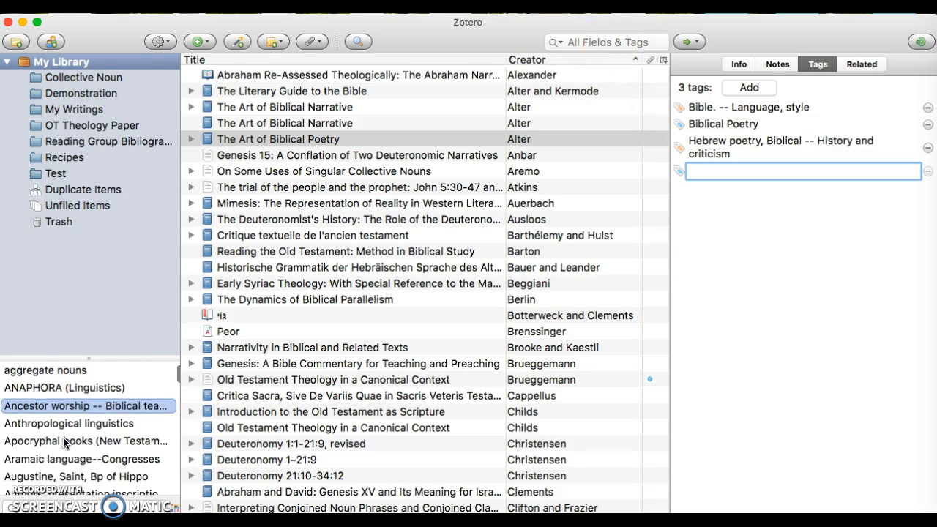
{"action": "scroll", "coordinate": [63, 437], "scroll_direction": "down", "scroll_amount": 4}
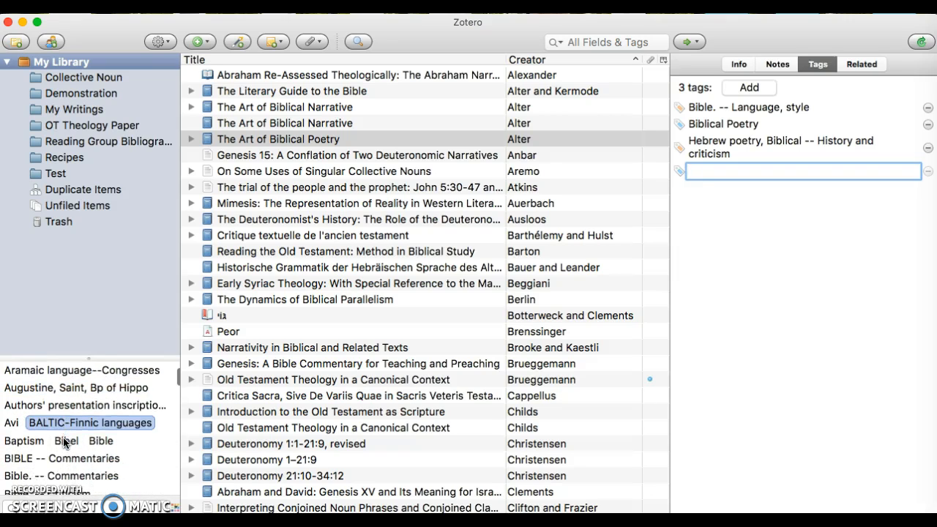
{"action": "scroll", "coordinate": [63, 440], "scroll_direction": "down", "scroll_amount": 8}
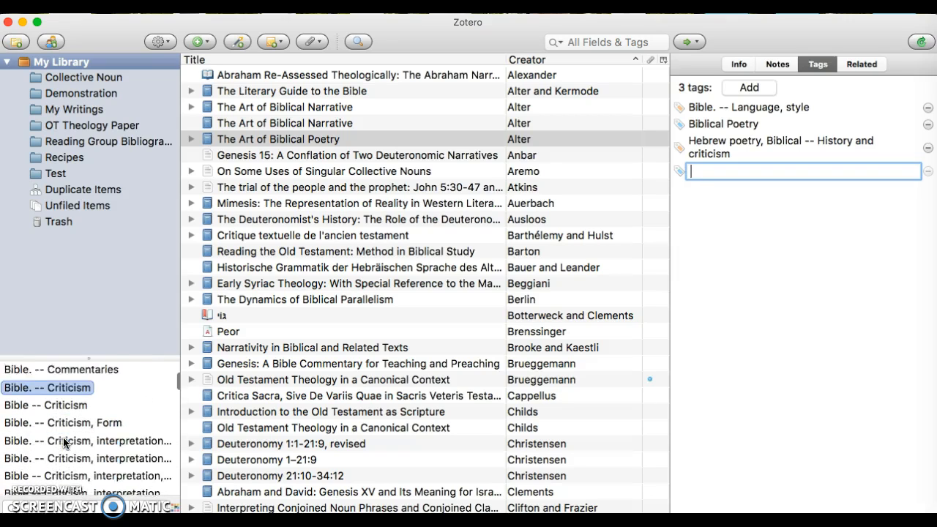
{"action": "scroll", "coordinate": [65, 442], "scroll_direction": "down", "scroll_amount": 8}
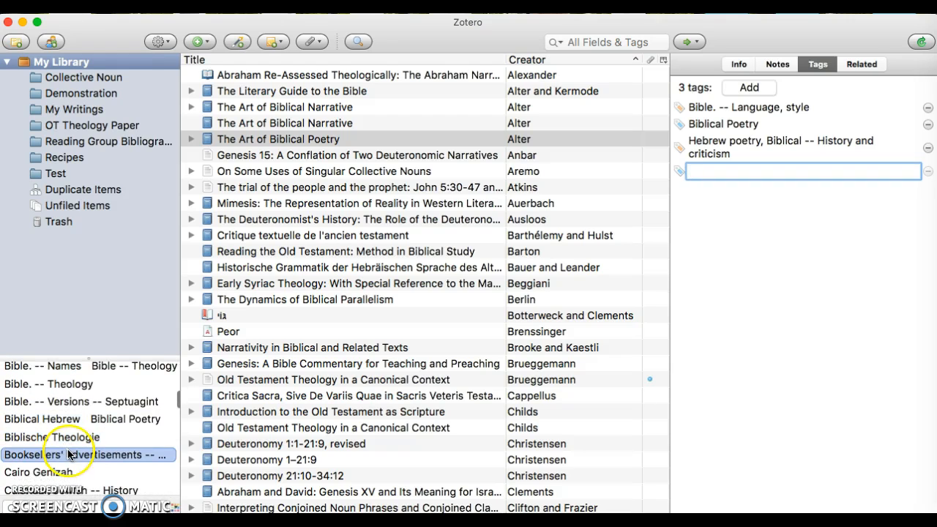
{"action": "scroll", "coordinate": [68, 452], "scroll_direction": "down", "scroll_amount": 1}
{"action": "scroll", "coordinate": [69, 451], "scroll_direction": "down", "scroll_amount": 6}
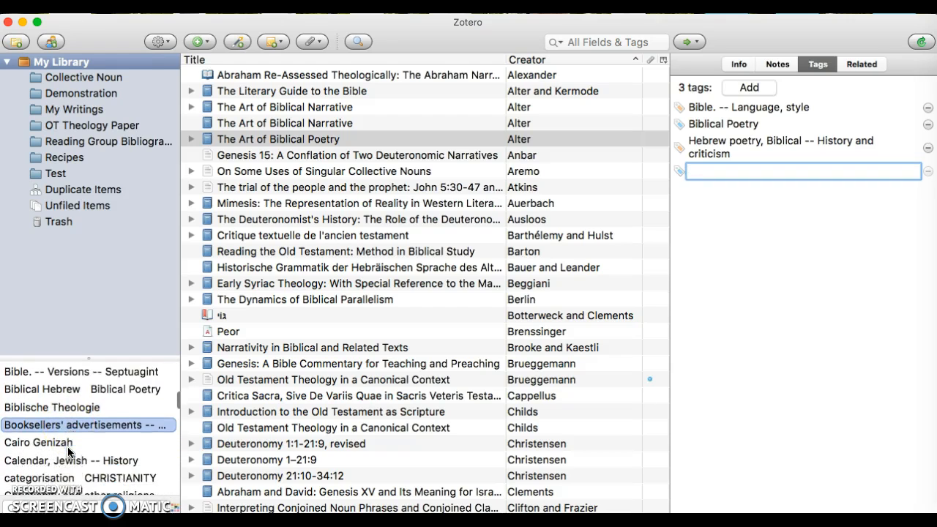
{"action": "left_click", "coordinate": [69, 432]}
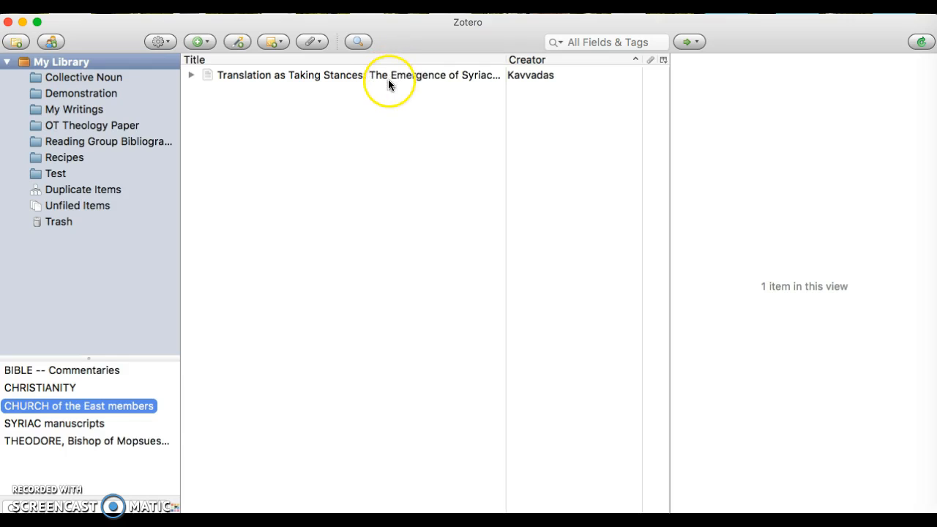
- Clear the tag filter by switching to the Collective Noun collection and back to the whole of My Library
{"action": "left_click", "coordinate": [49, 63]}
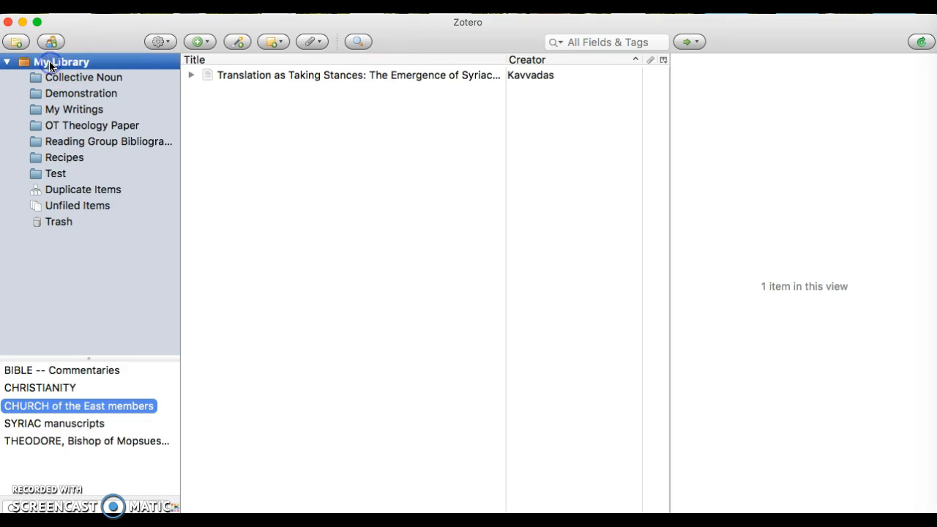
{"action": "left_click", "coordinate": [68, 77]}
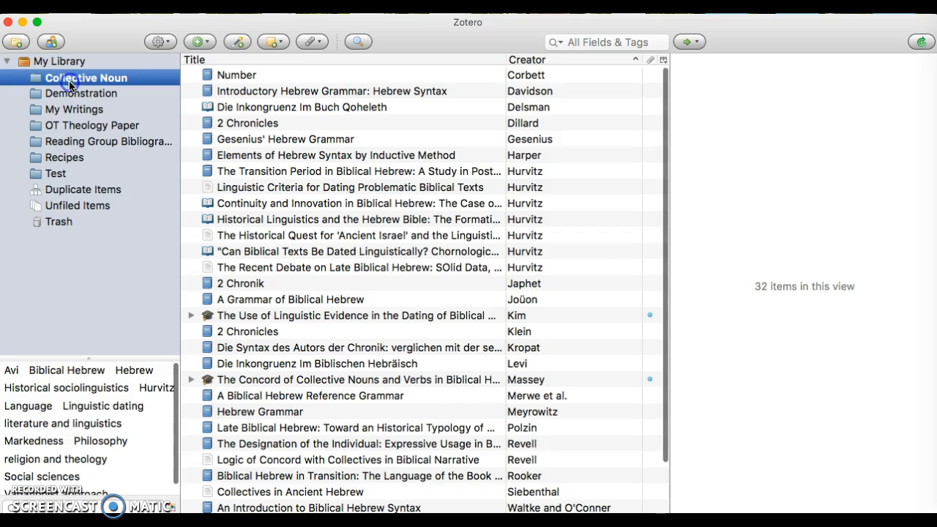
{"action": "left_click", "coordinate": [67, 65]}
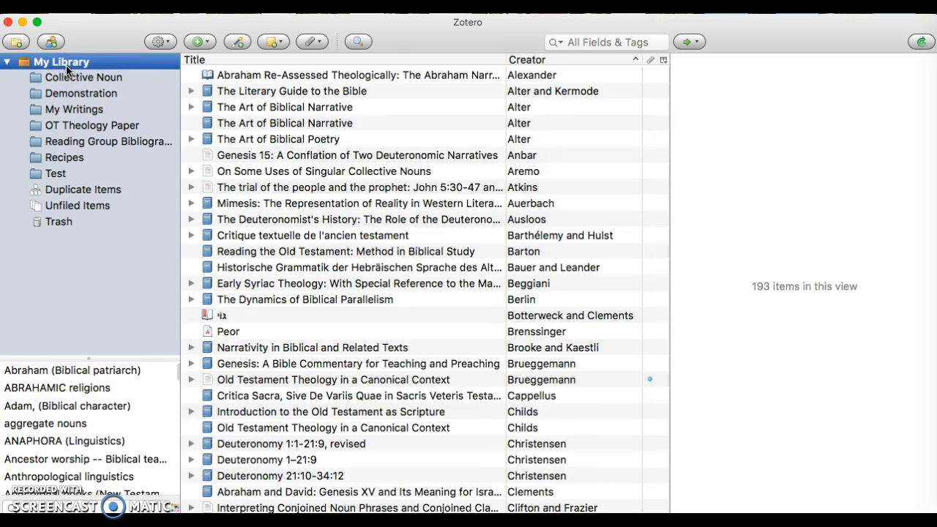
- Add The Dynamics of Biblical Parallelism as a related item of The Art of Biblical Poetry, searching for it by its author's surname
{"action": "left_click", "coordinate": [320, 141]}
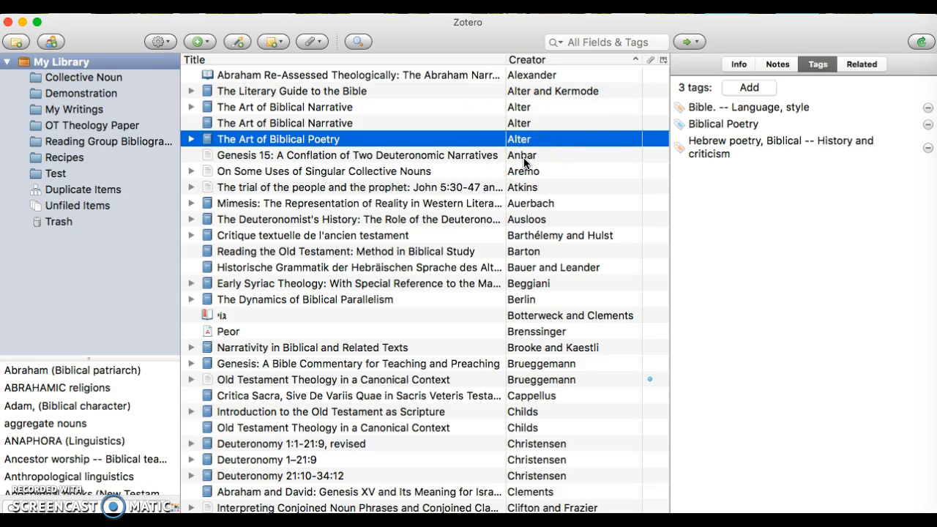
{"action": "left_click", "coordinate": [864, 64]}
{"action": "left_click", "coordinate": [766, 90]}
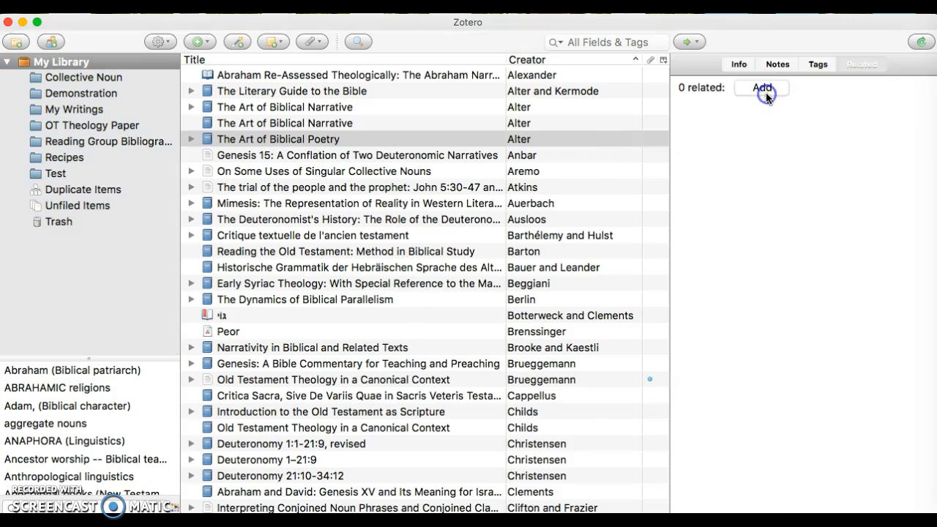
{"action": "type", "text": "berlin"}
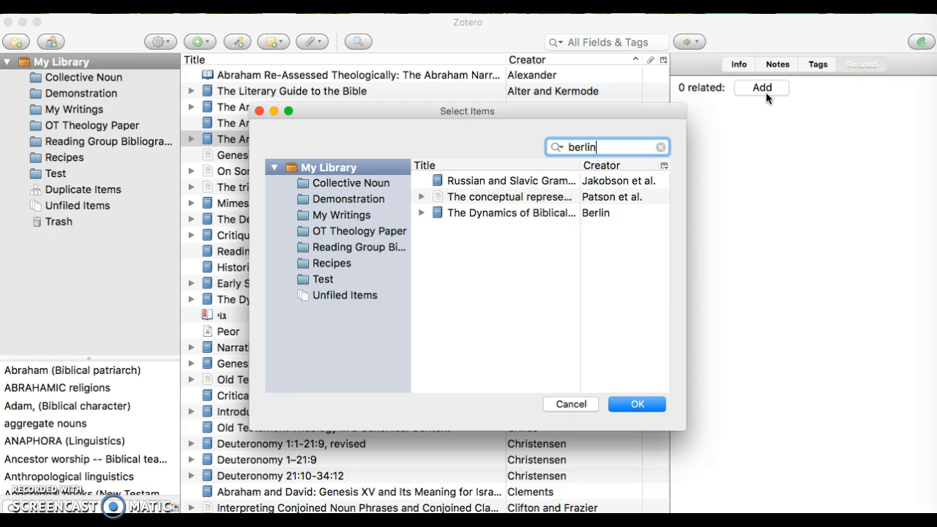
{"action": "double_click", "coordinate": [518, 217]}
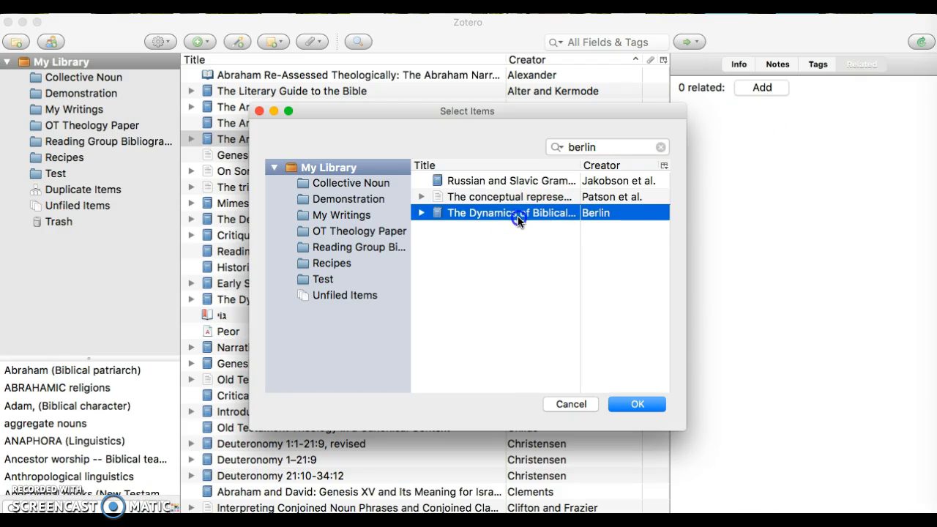
{"action": "double_click", "coordinate": [511, 217]}
{"action": "left_click", "coordinate": [638, 404]}
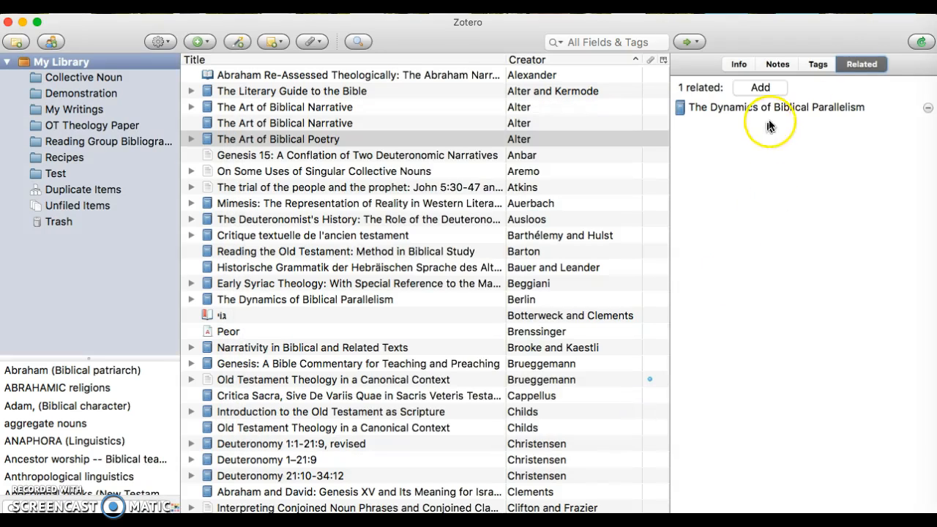
- Open The Dynamics of Biblical Parallelism from the related items of The Art of Biblical Poetry
{"action": "left_click", "coordinate": [806, 107]}
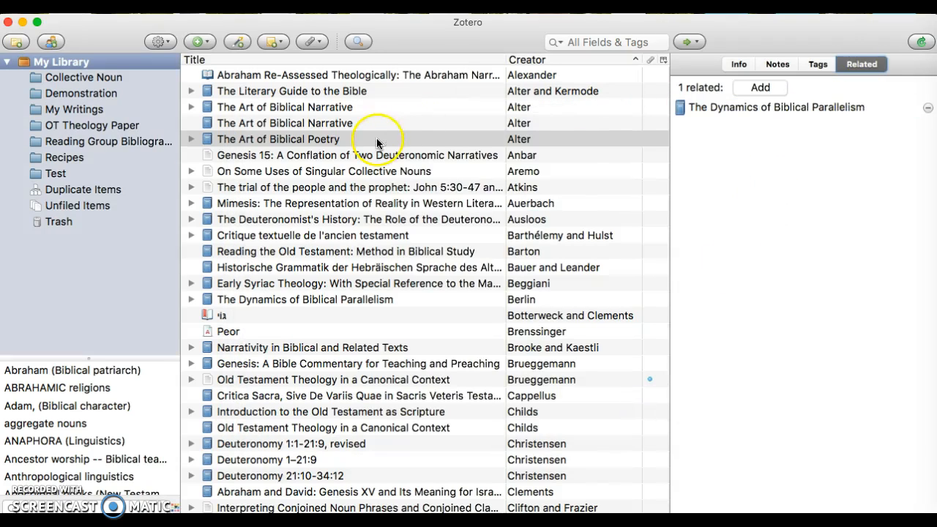
{"action": "left_click", "coordinate": [692, 107]}
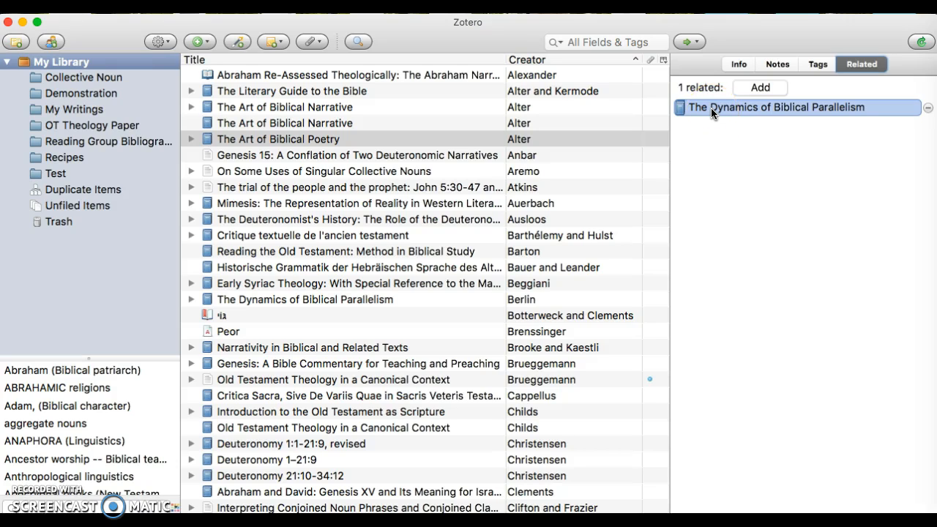
{"action": "left_click", "coordinate": [700, 118]}
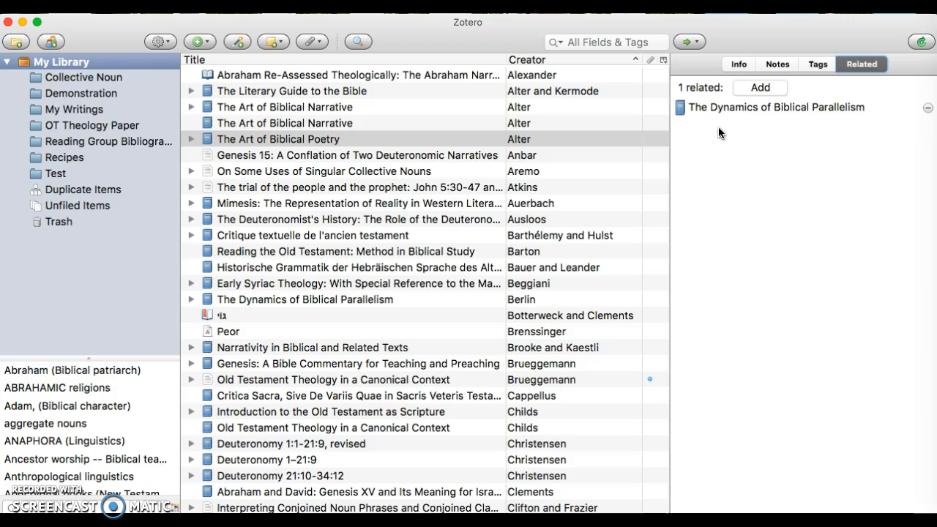
{"action": "left_click", "coordinate": [747, 148]}
{"action": "left_click", "coordinate": [739, 106]}
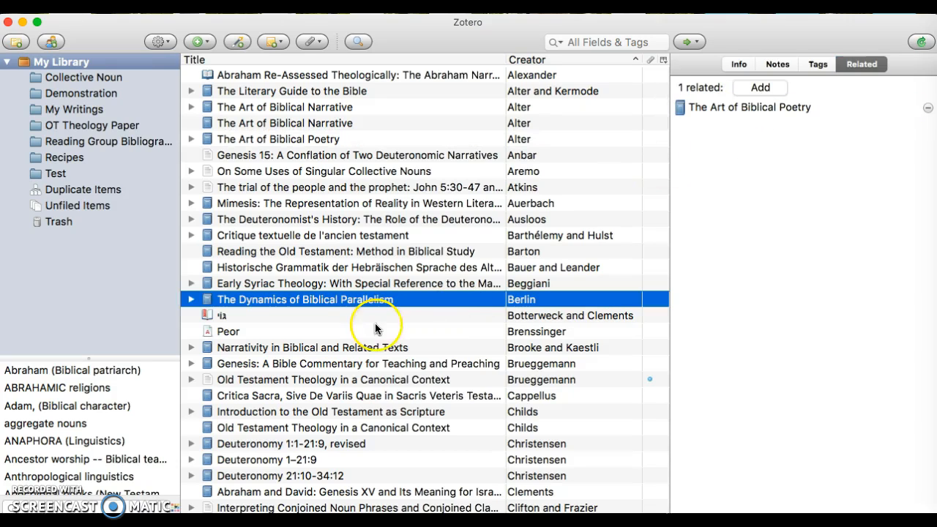
- Remove The Art of Biblical Poetry from this book's related items and select "Abraham Re-Assessed Theologically" in the library
{"action": "left_click", "coordinate": [723, 128]}
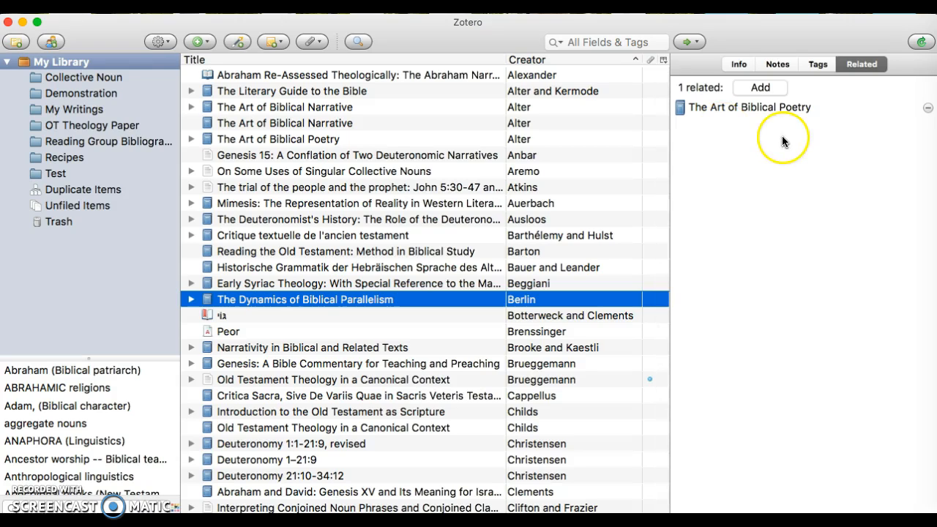
{"action": "left_click", "coordinate": [928, 109]}
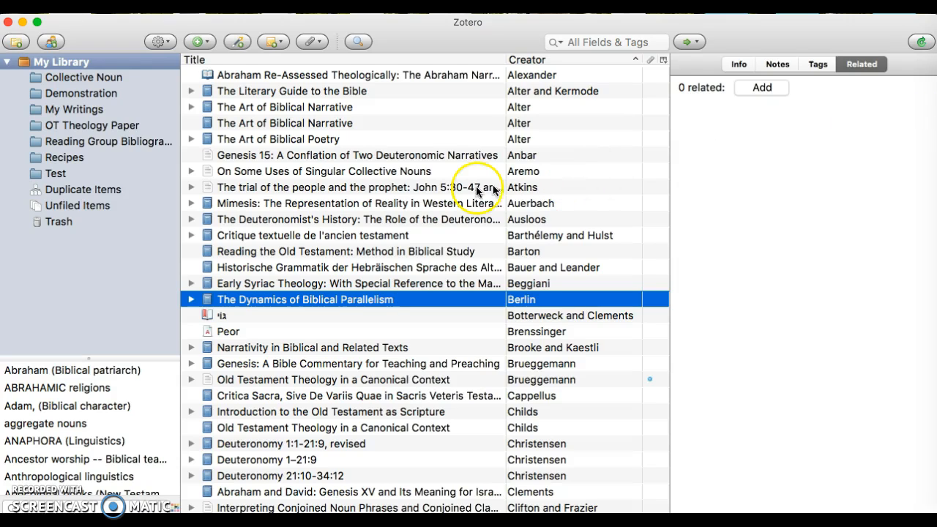
{"action": "left_click", "coordinate": [352, 74]}
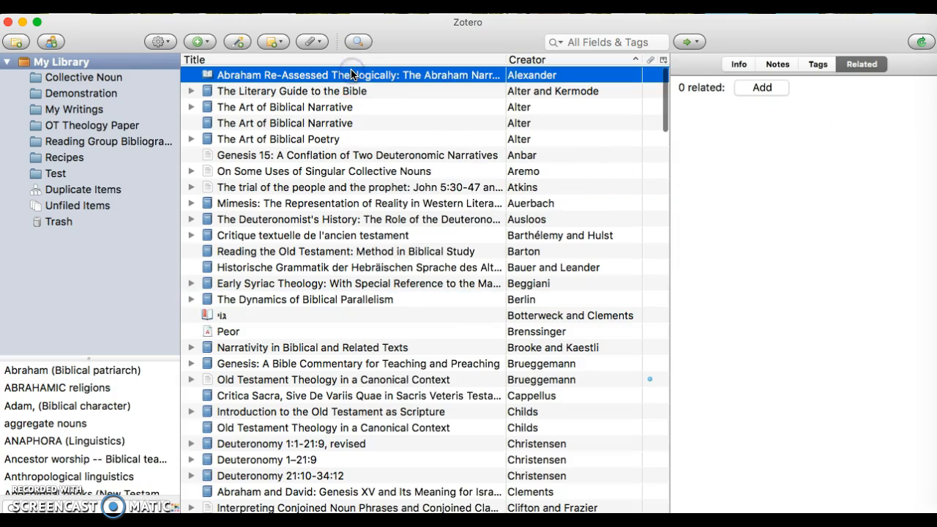